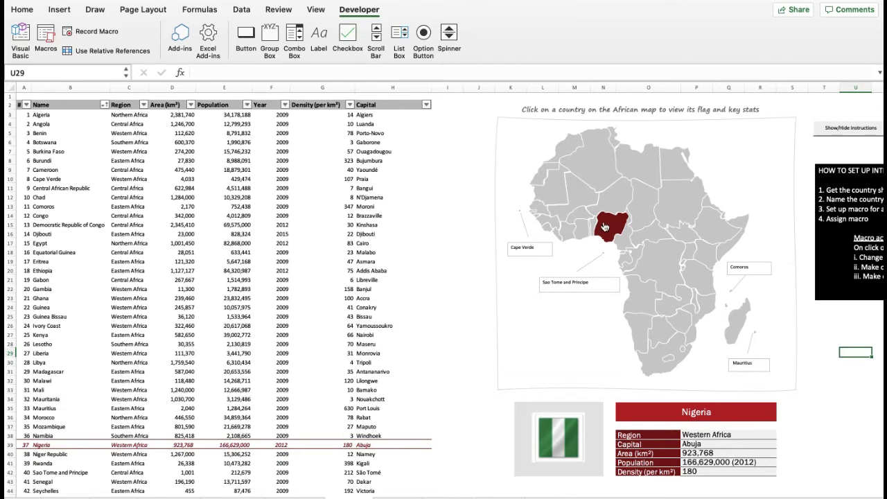
Cycle the dashboard through Nigeria, Sudan, Ethiopia and Libya by selecting their map shapes
left_click(681, 213)
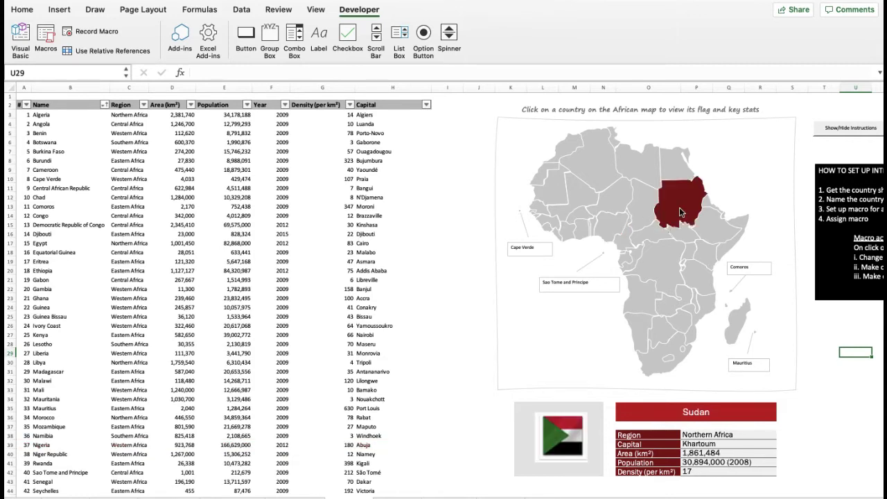
left_click(711, 239)
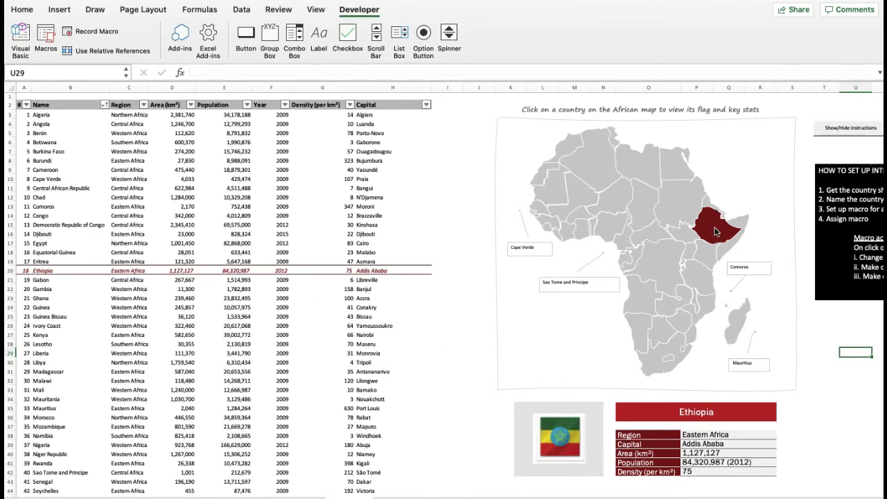
left_click(627, 171)
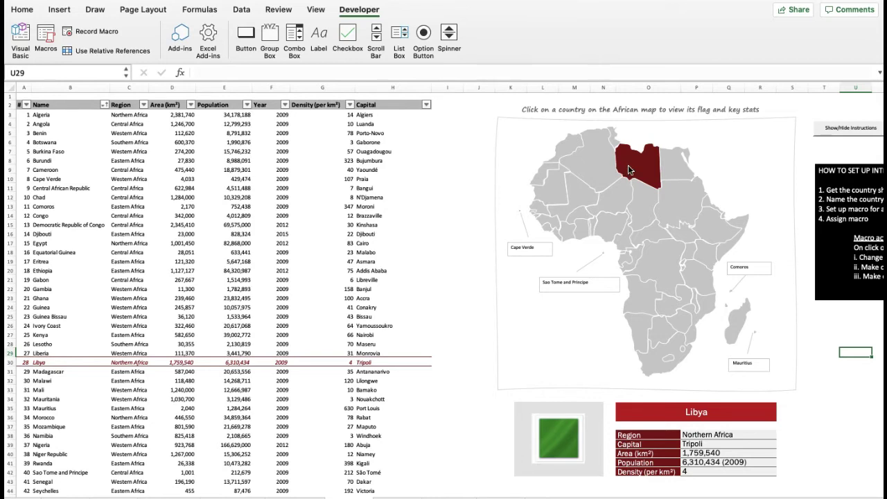
left_click(628, 166)
left_click(610, 230)
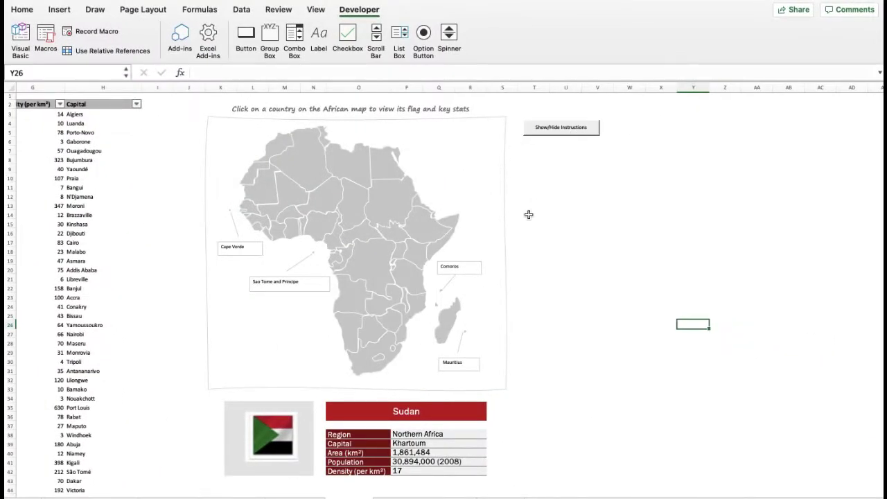
Show Egypt's flag and key stats, then bring the set-up instructions panel back
scroll(528, 215, "right", 2)
scroll(528, 214, "down", 1)
scroll(528, 214, "left", 1)
scroll(529, 214, "up", 1)
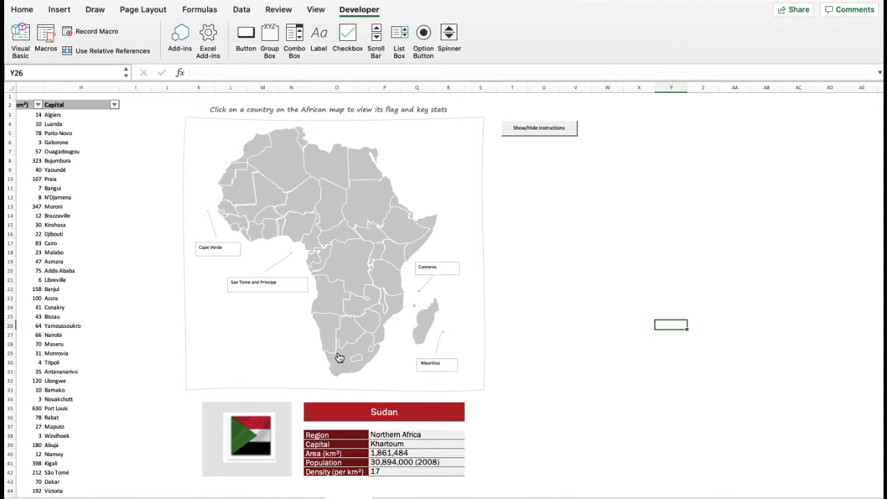
left_click(362, 168)
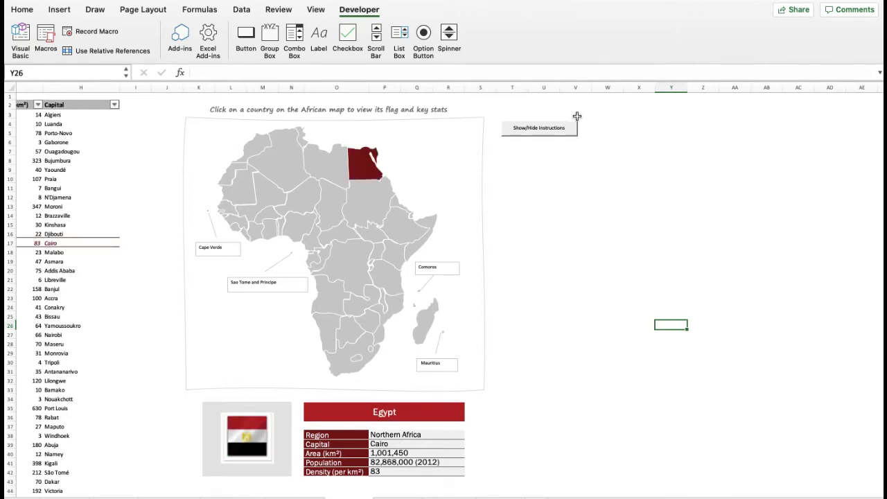
left_click(526, 133)
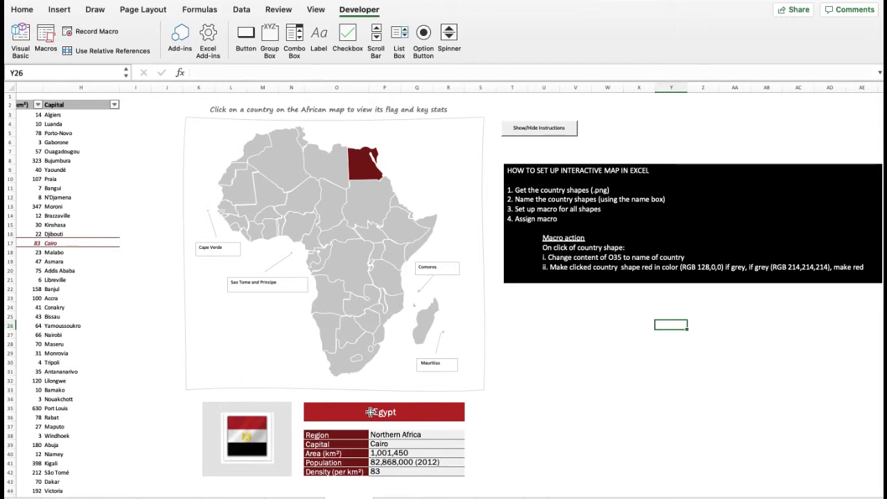
Switch the dashboard from Egypt to Algeria's flag and stats, greying Algeria's shape again
left_click(367, 176)
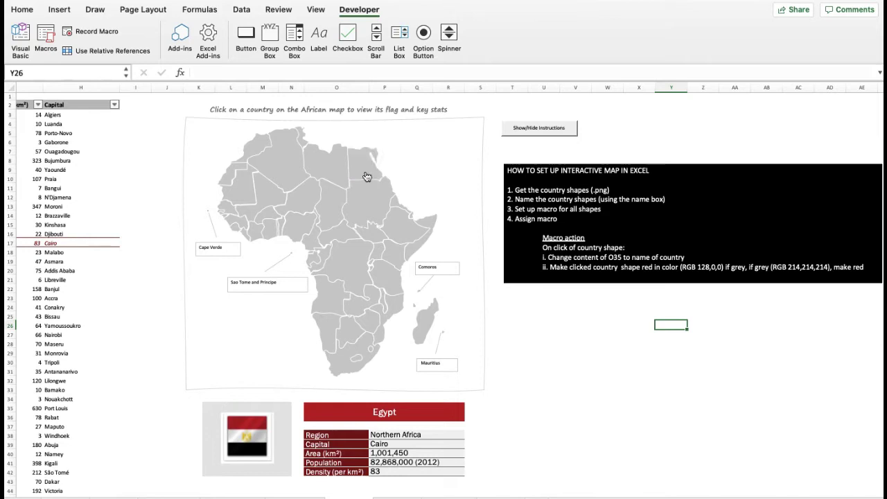
left_click(291, 174)
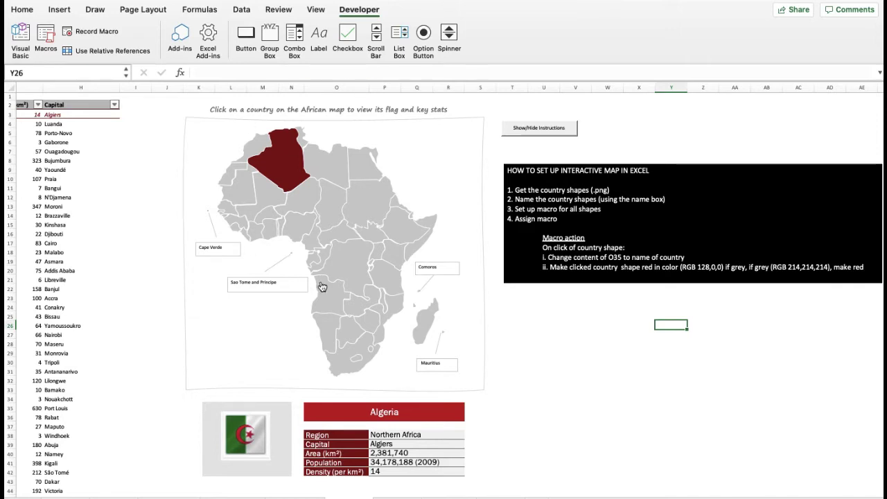
left_click(280, 166)
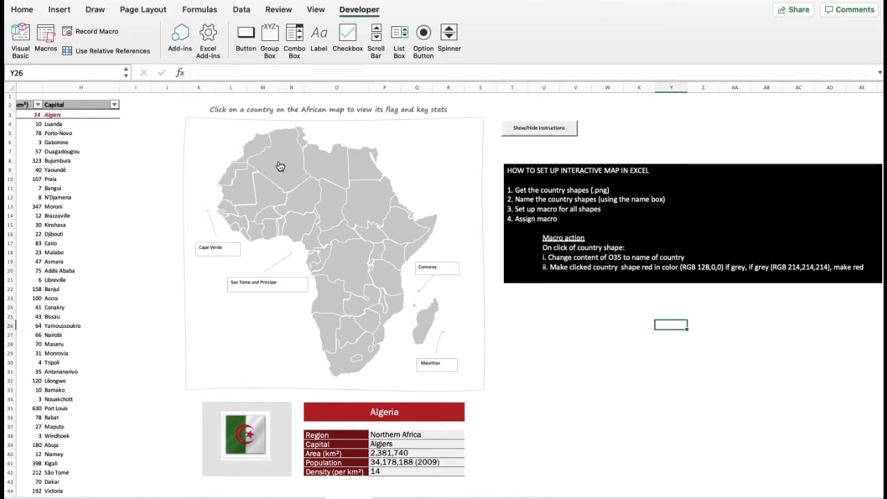
Confirm the title cell is named Selected_Country, then hide the instructions panel
left_click(378, 414)
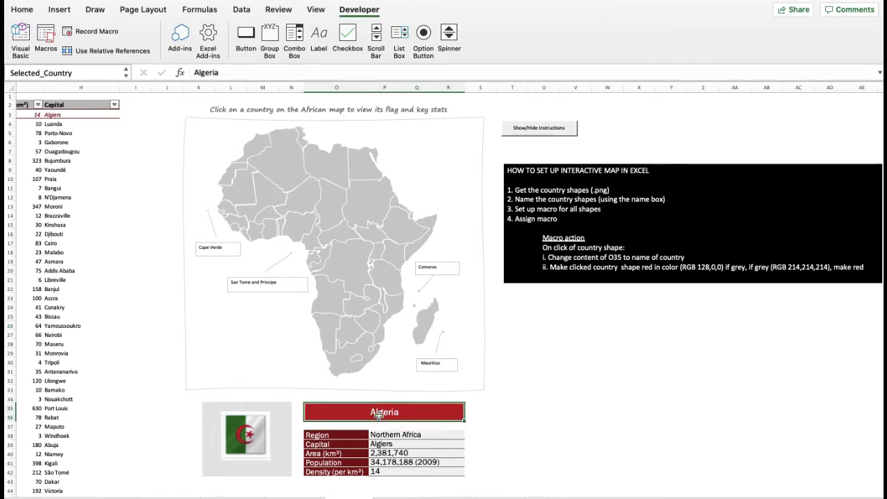
left_click(515, 334)
scroll(485, 208, "right", 3)
left_click(463, 125)
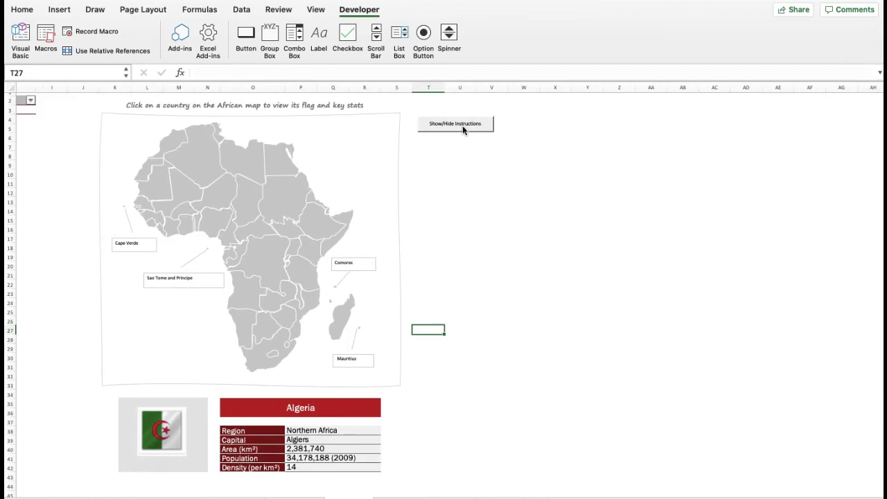
Restore the instructions panel and display the Democratic Republic of Congo's flag and stats
left_click(463, 125)
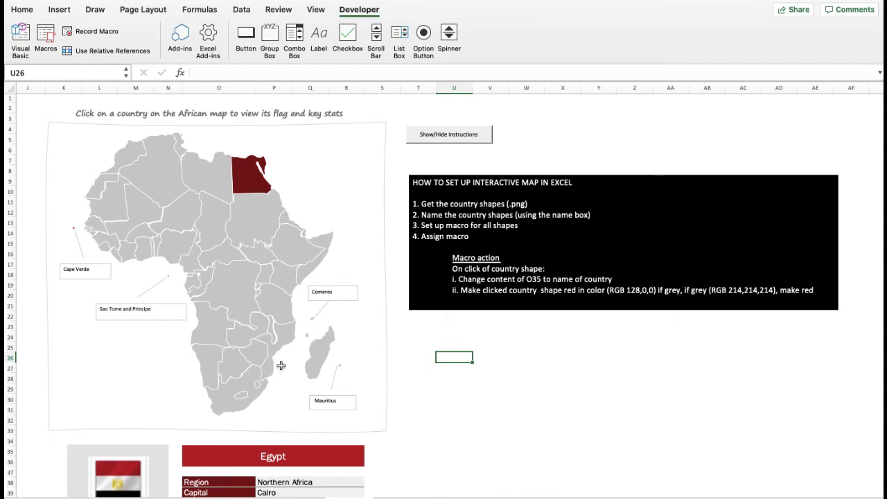
left_click(234, 300)
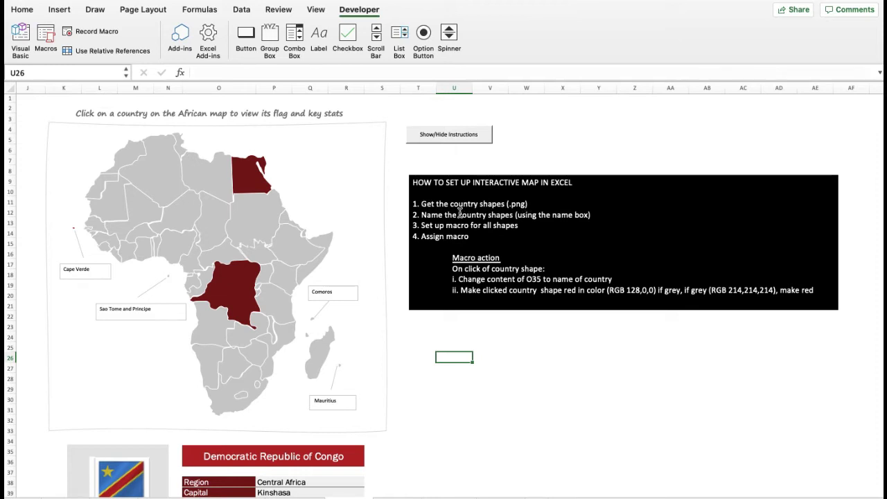
Inspect the names and context options of the Egypt, Morocco and Somalia shapes
right_click(255, 190)
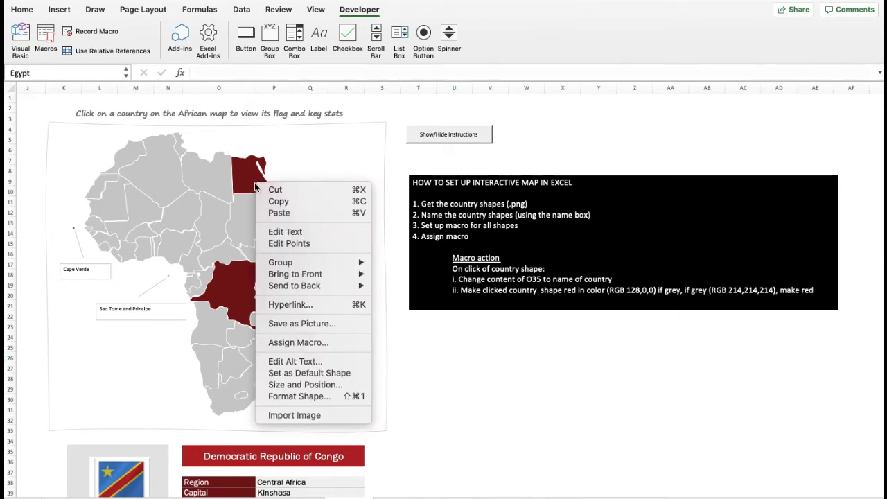
left_click(238, 172)
right_click(237, 171)
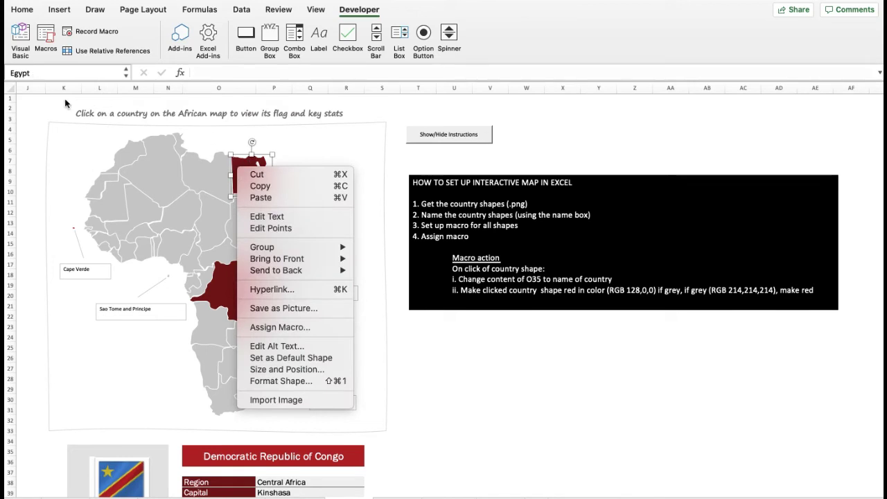
left_click(126, 151)
right_click(125, 153)
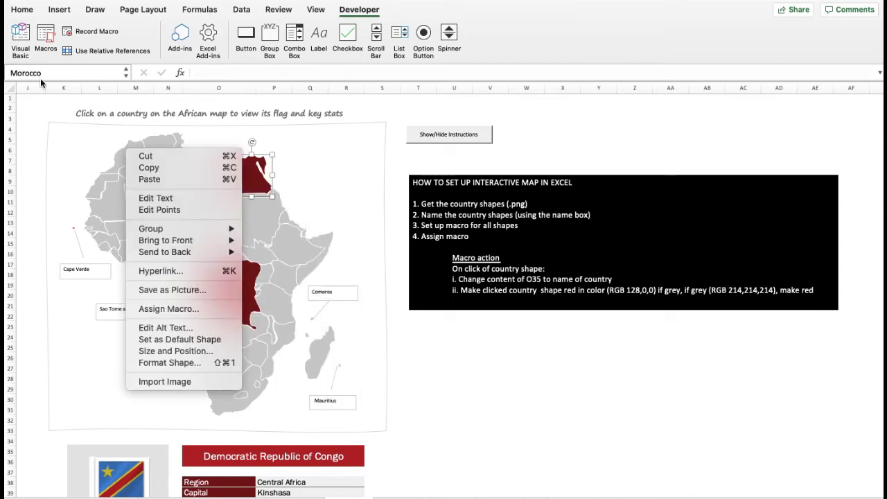
right_click(328, 240)
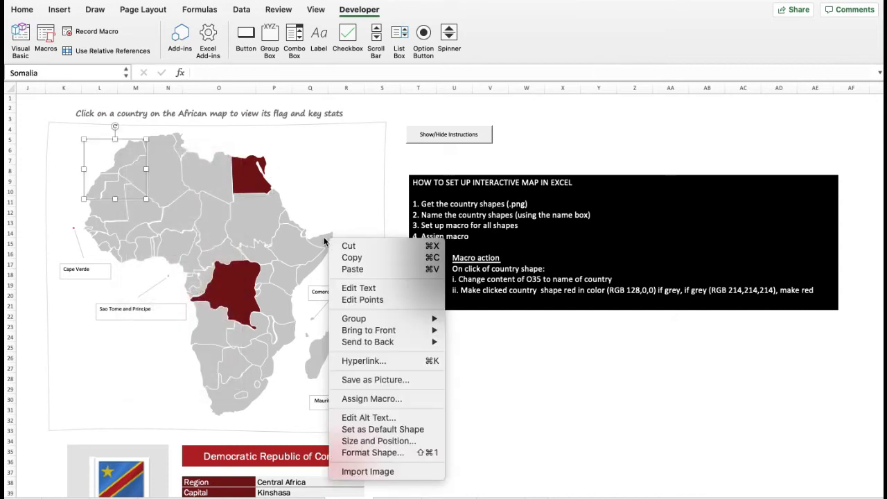
key("Escape")
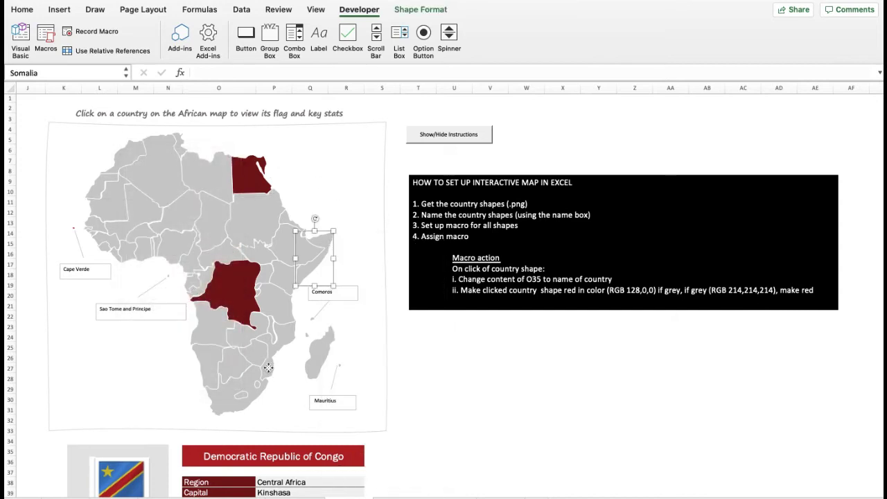
Check the Mozambique and Nigeria shape names, then leave the map unselected
right_click(269, 373)
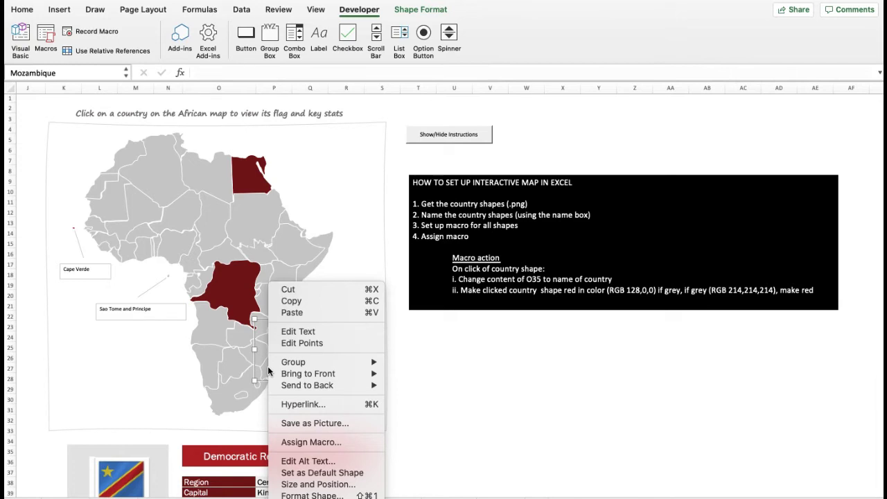
right_click(182, 244)
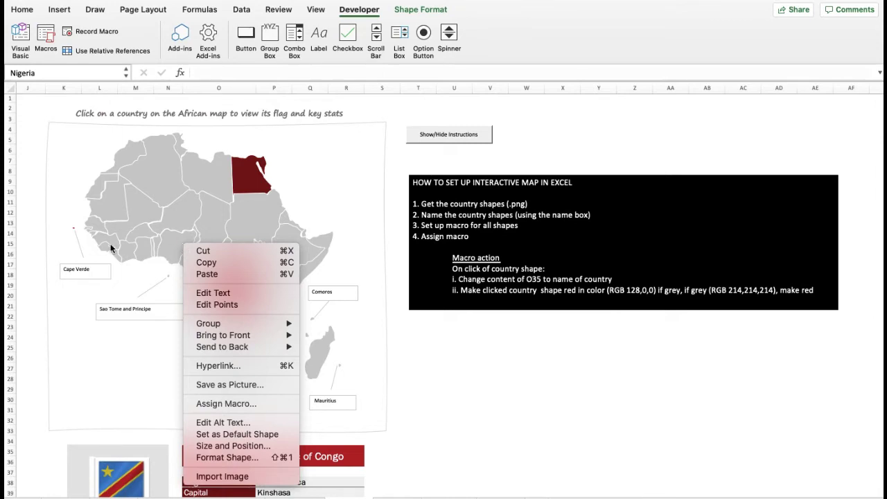
left_click(418, 357)
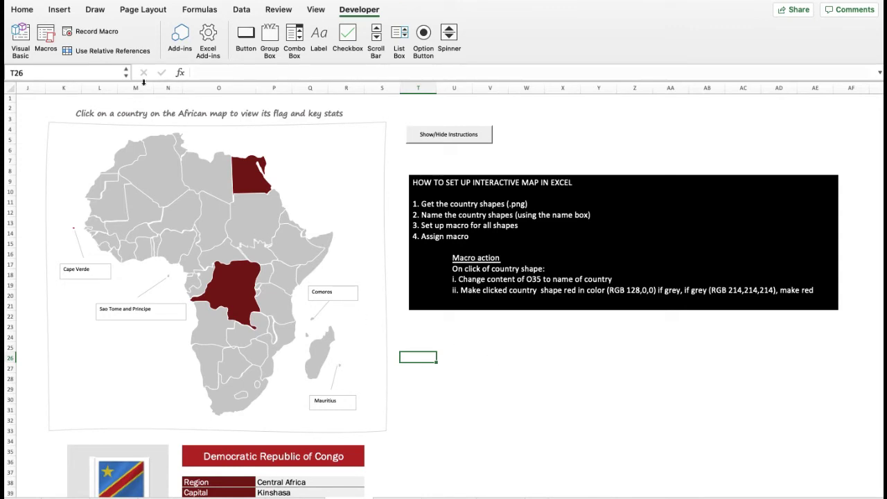
left_click(61, 11)
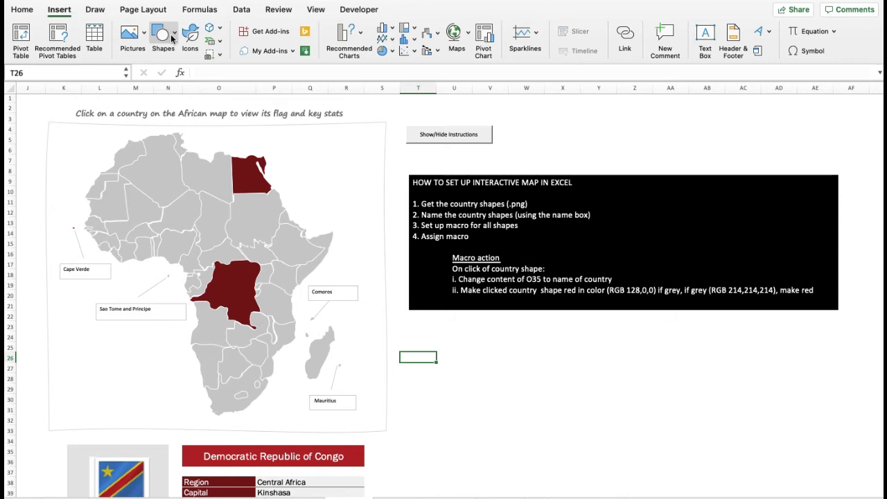
Draw a heart shape below the instructions box
left_click(172, 38)
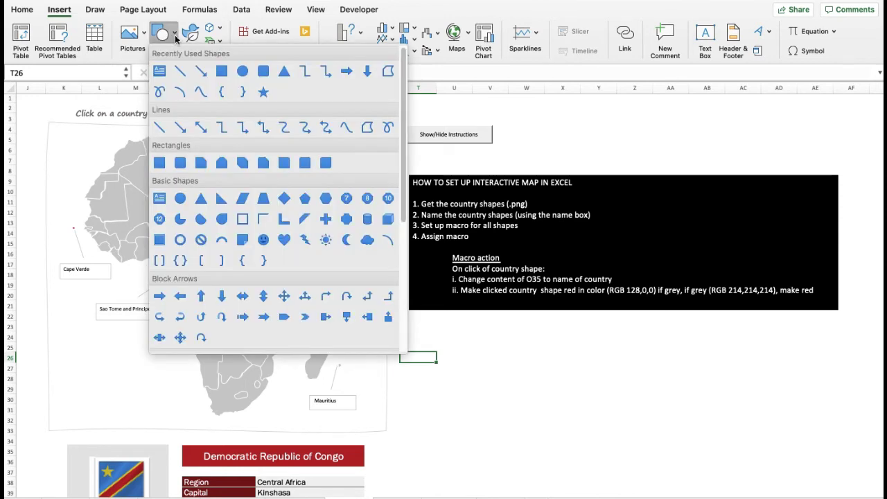
left_click(285, 240)
mouse_move(485, 359)
left_mouse_down()
mouse_move(601, 474)
mouse_move(603, 456)
left_mouse_up()
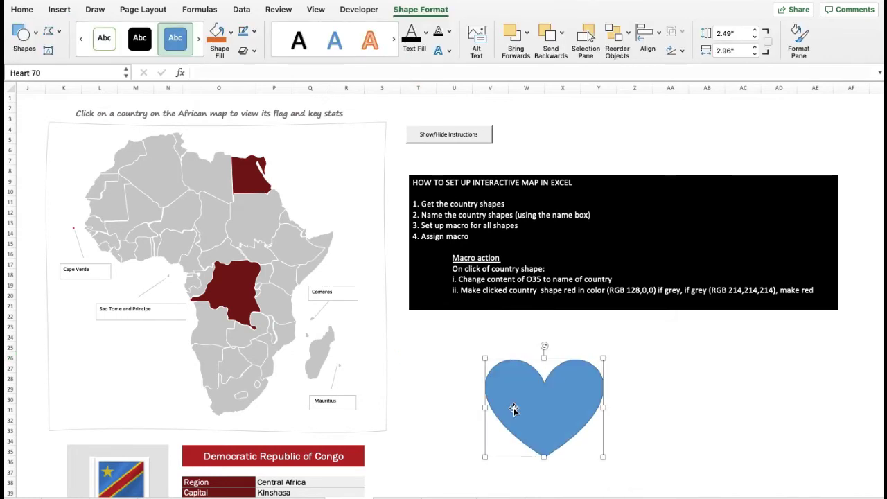
Rename the heart from Heart 70 to Heartbeat and reselect it to verify
left_click(47, 72)
triple_click(48, 72)
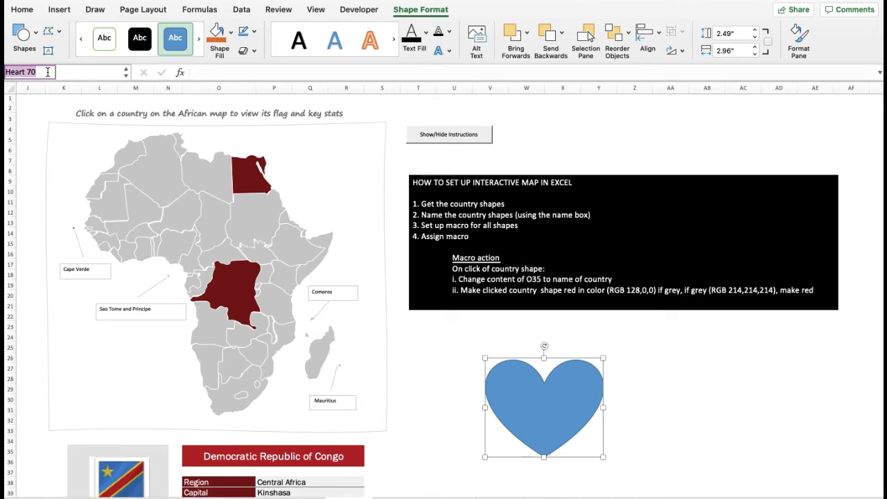
type("Haea")
key("BackSpace")
key("BackSpace")
key("BackSpace")
type("eartbeat")
key("Return")
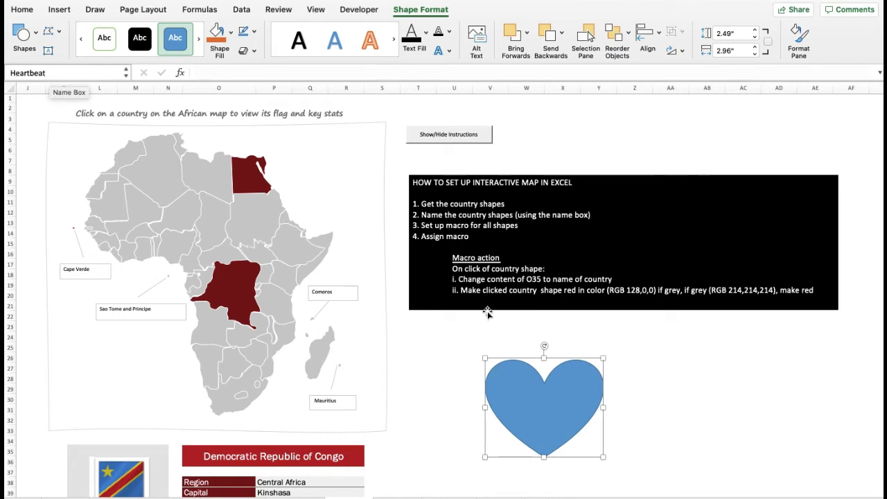
left_click(659, 388)
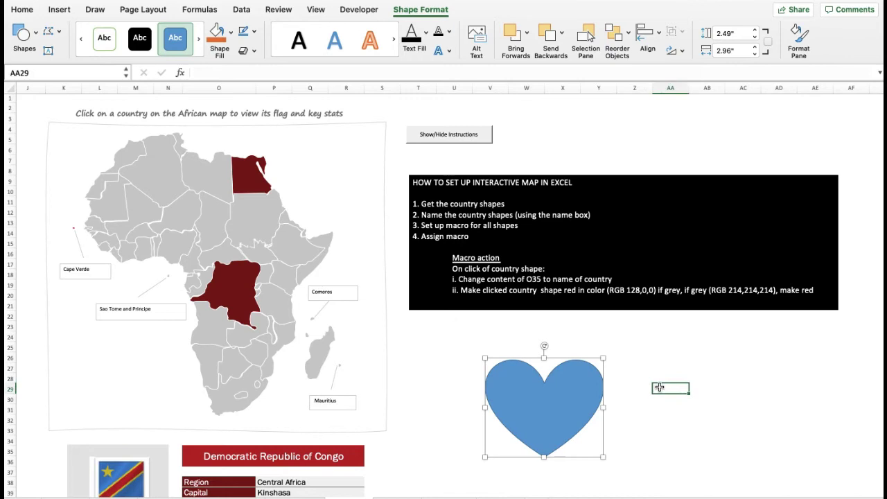
left_click(544, 392)
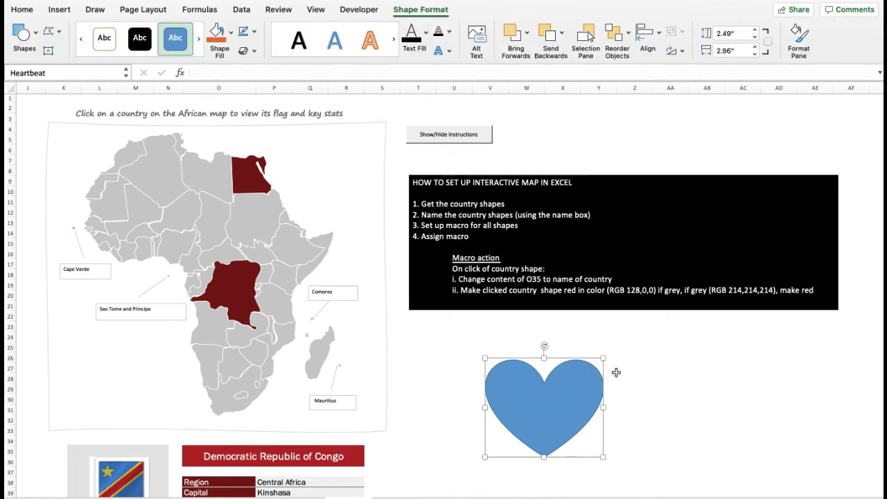
Deselect the Heartbeat heart, settle on cell Z28, and bring up the Developer ribbon
left_click(352, 11)
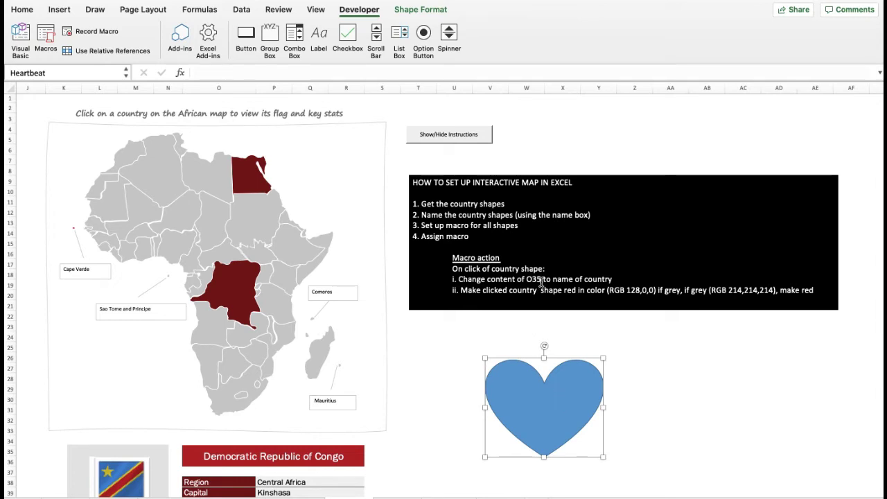
key("Escape")
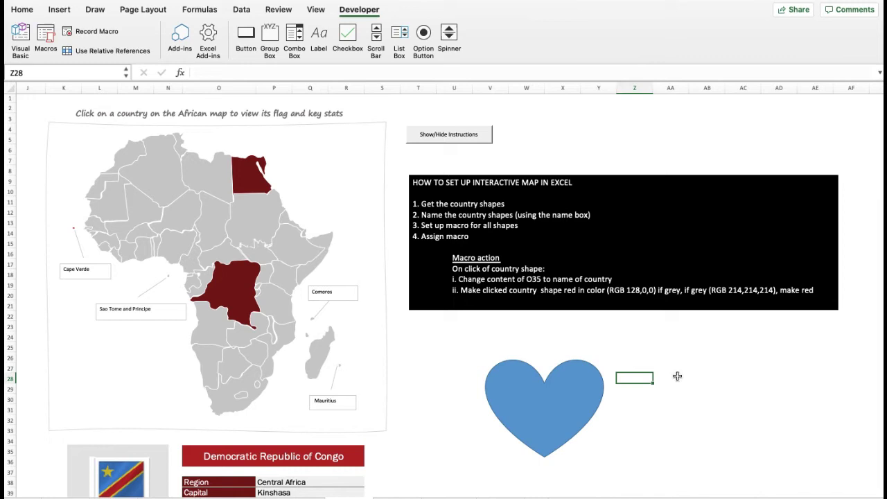
key("Left")
key("Right")
left_click(27, 12)
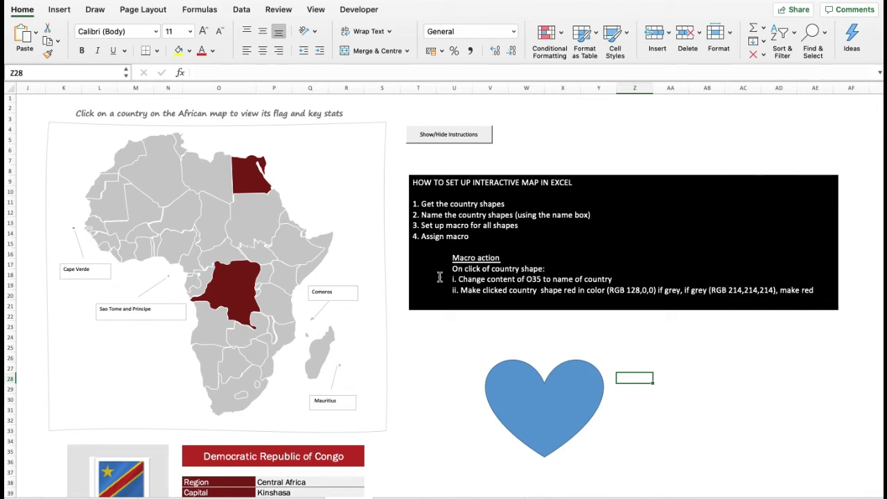
left_click(350, 13)
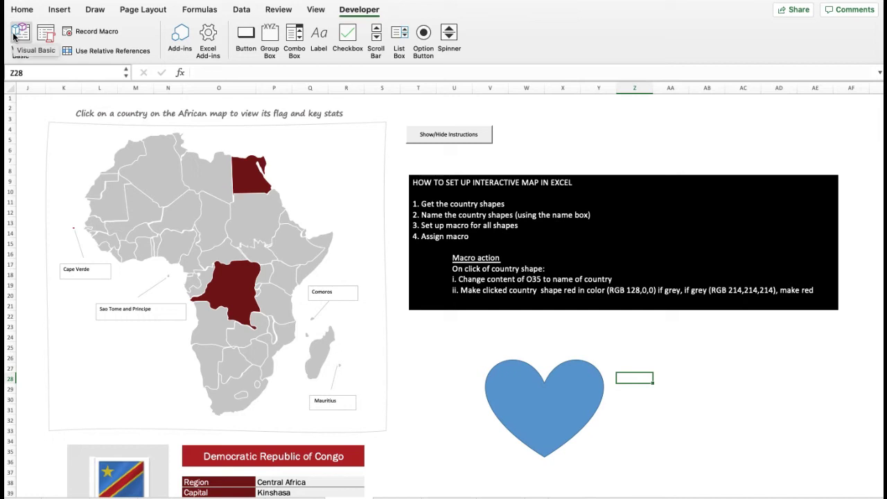
Open the Visual Basic editor, insert Module7, and resize its code window to fill the editor
left_click(14, 35)
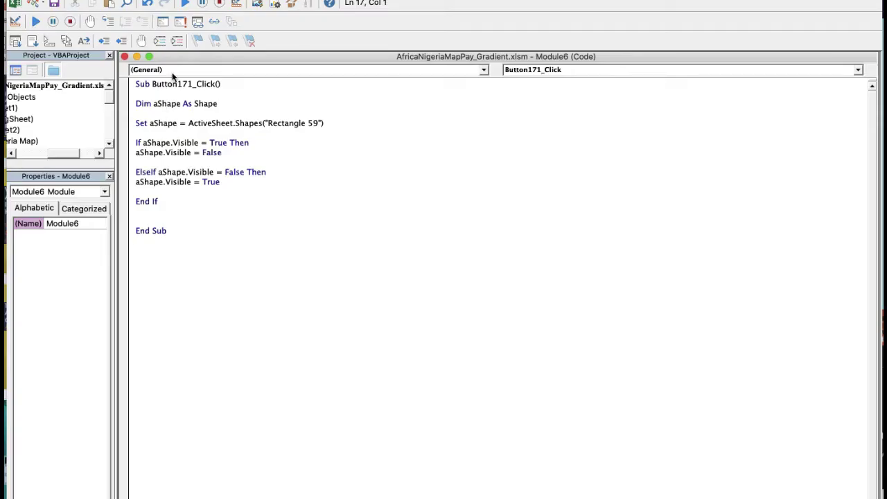
left_click(145, 3)
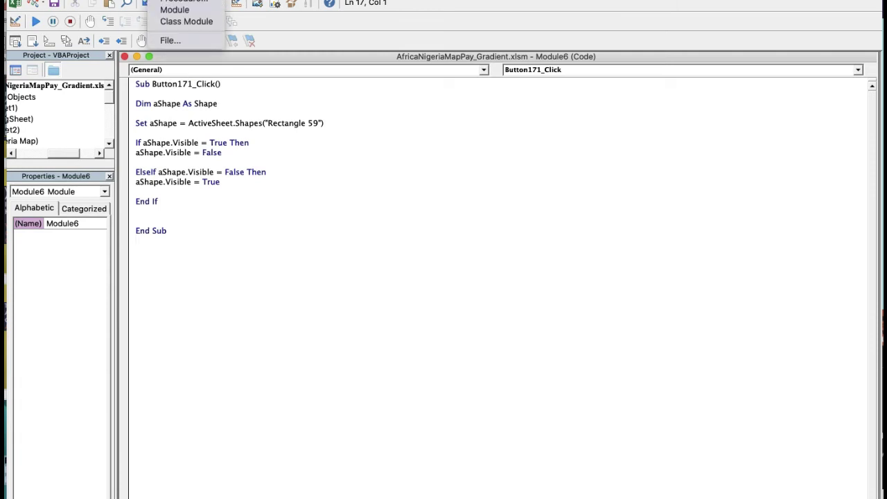
left_click(185, 10)
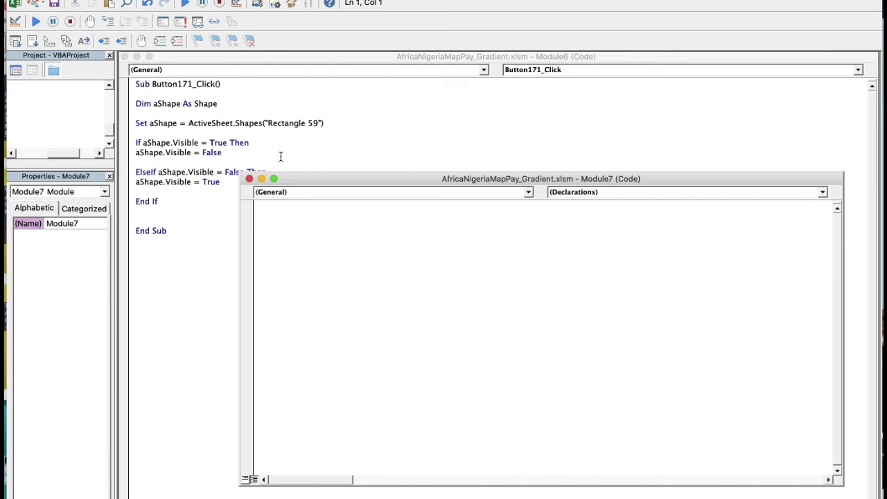
left_click_drag(320, 178, 196, 62)
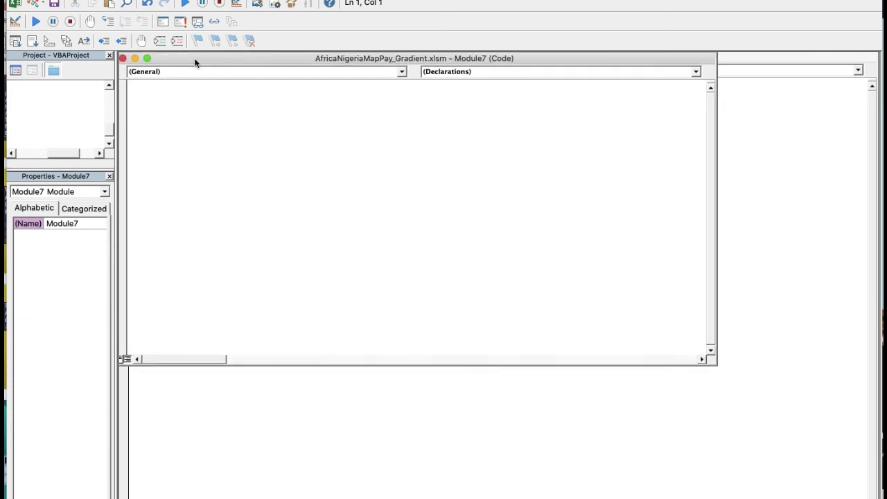
left_click_drag(715, 363, 877, 494)
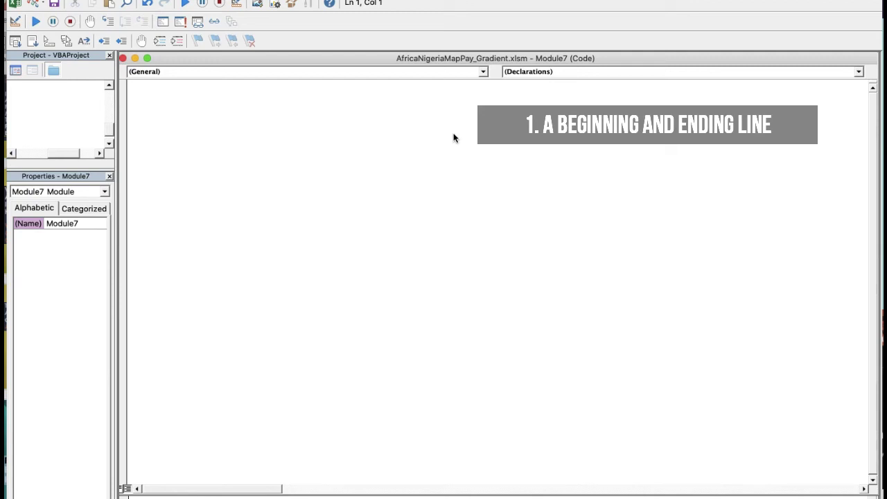
Enter the Sub HeartCall() header so End Sub is added, leaving a blank line inside
type("Sub")
key("BackSpace")
key("BackSpace")
key("BackSpace")
key("BackSpace")
type("Sub")
type("HeartCall(")
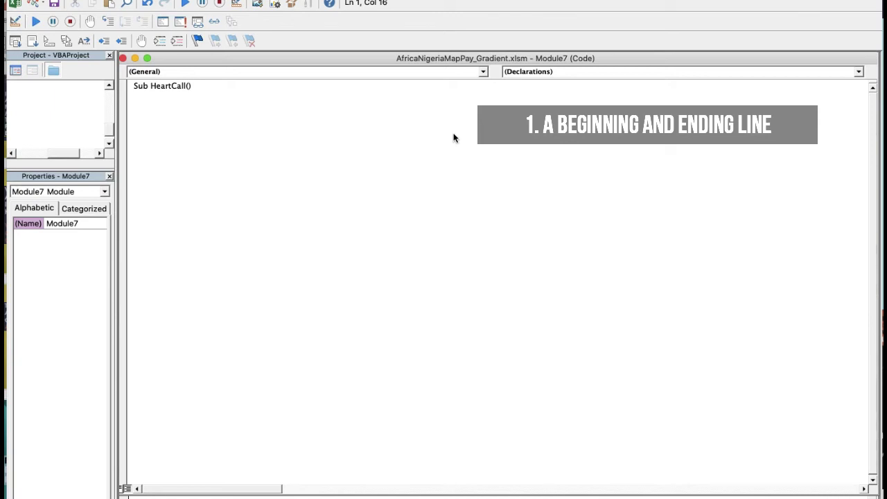
key("Return")
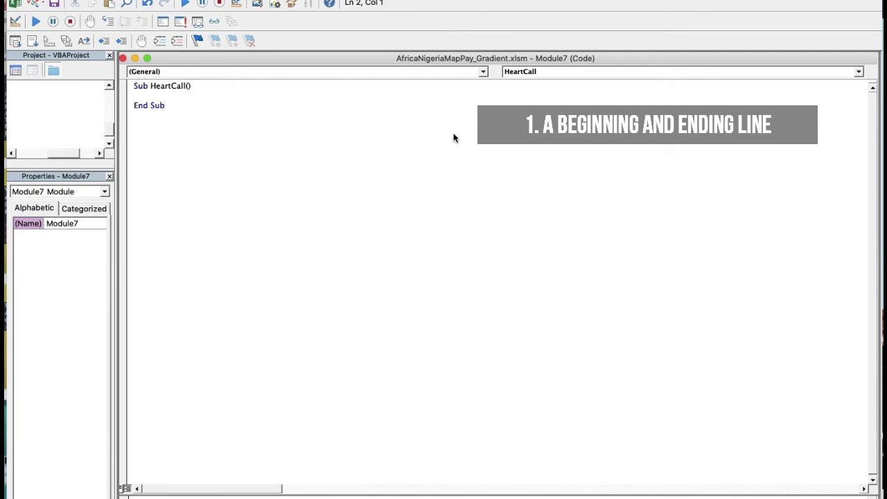
key("Return")
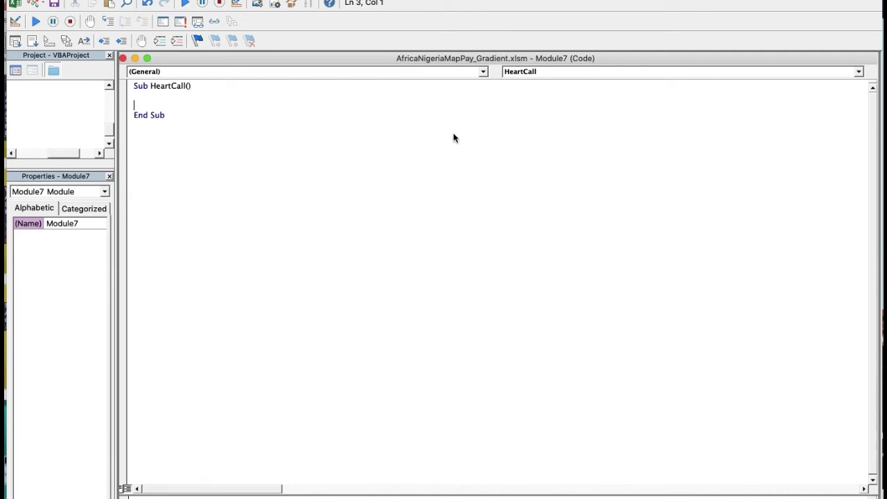